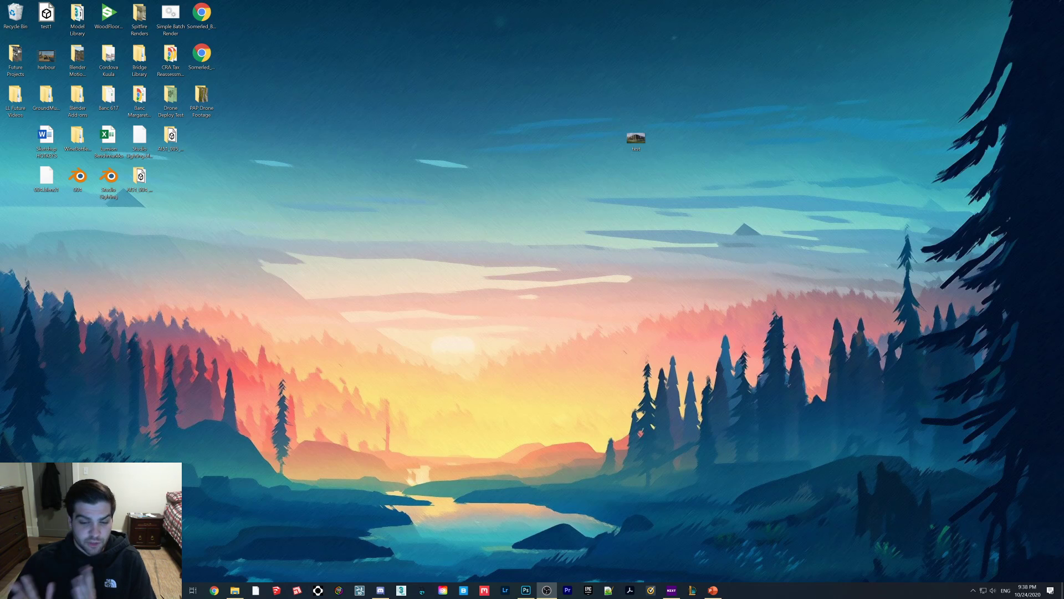
Step: Close Photoshop from the taskbar, discarding unsaved changes to test.jpg
right_click(526, 590)
click(531, 576)
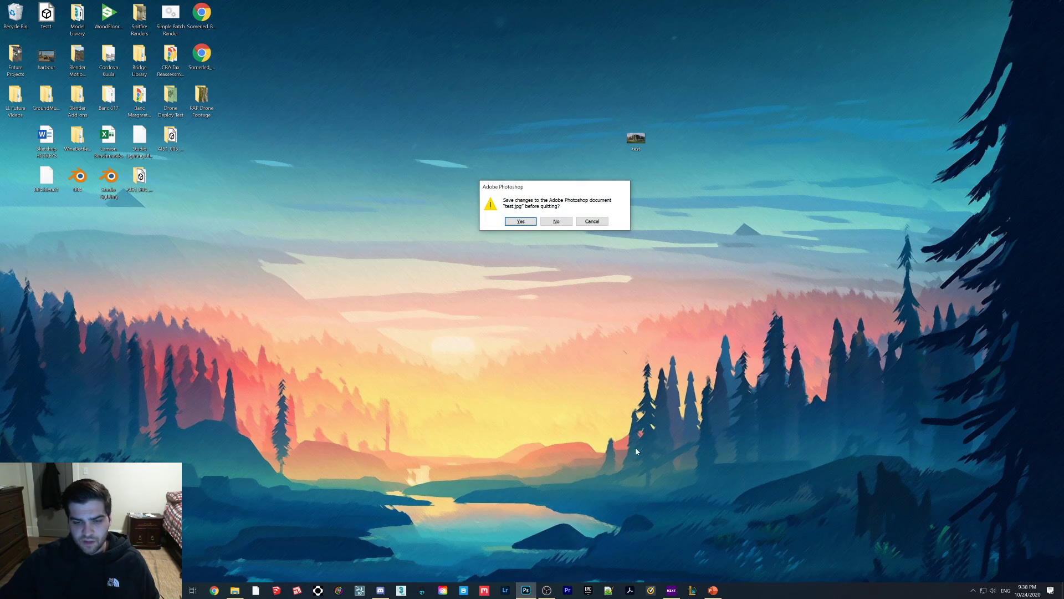
click(555, 223)
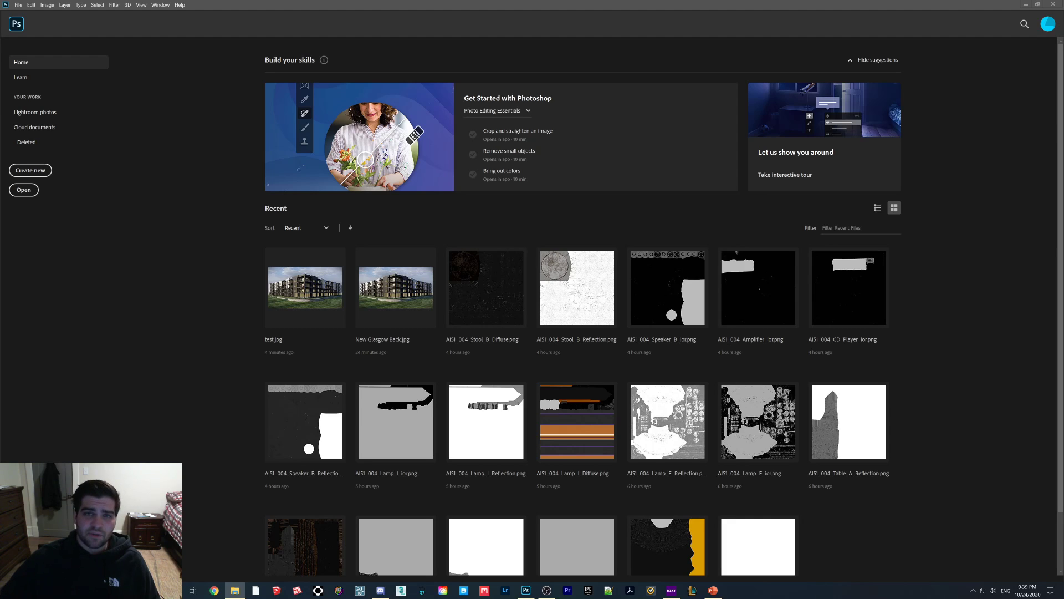
Step: Open test.jpg in Photoshop and launch the Camera Raw Filter on it
drag(12, 574, 411, 360)
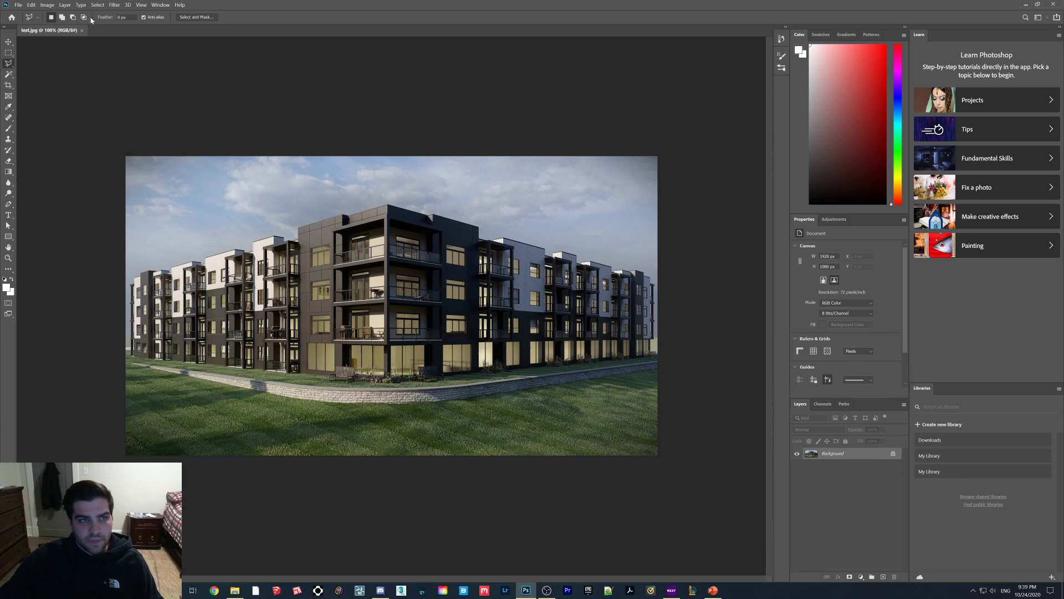
click(115, 5)
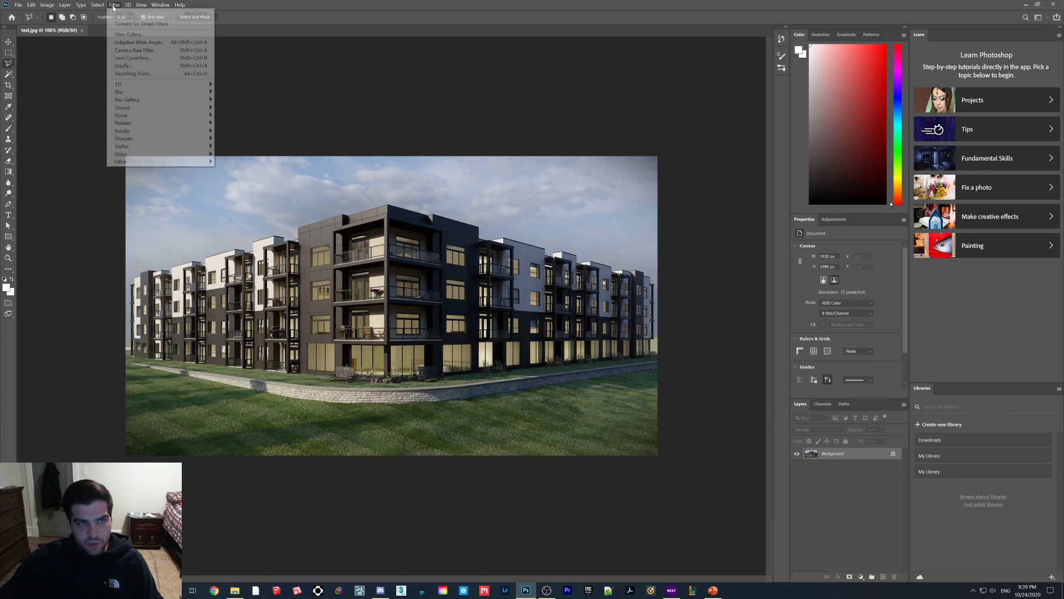
click(132, 51)
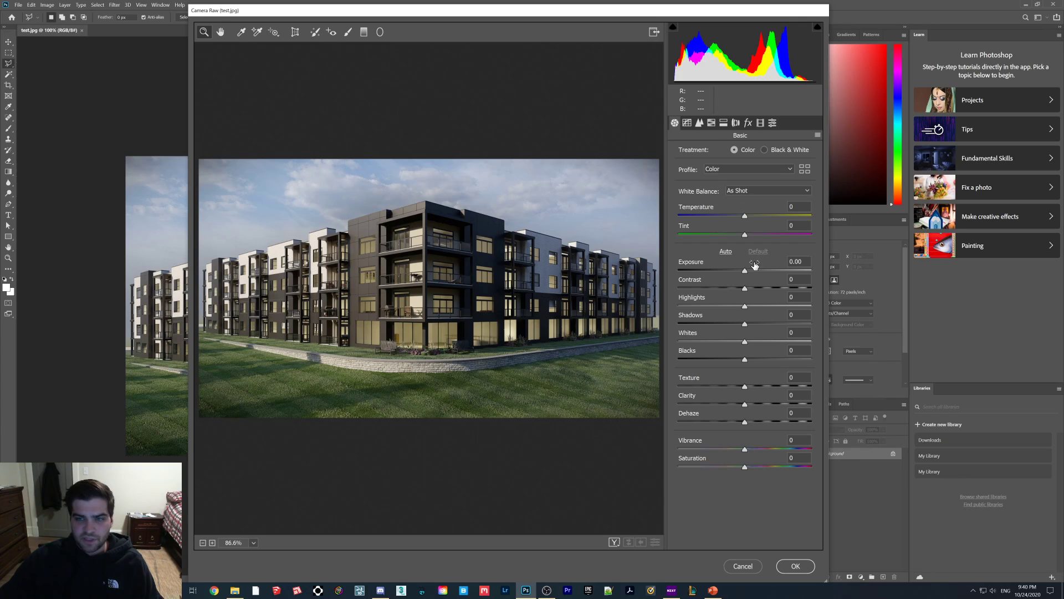
Step: Apply Auto tones with Exposure +0.40, Texture +3 and Clarity +5
mouse_move(746, 272)
mouse_down()
mouse_move(797, 273)
mouse_move(710, 277)
mouse_move(748, 277)
mouse_up()
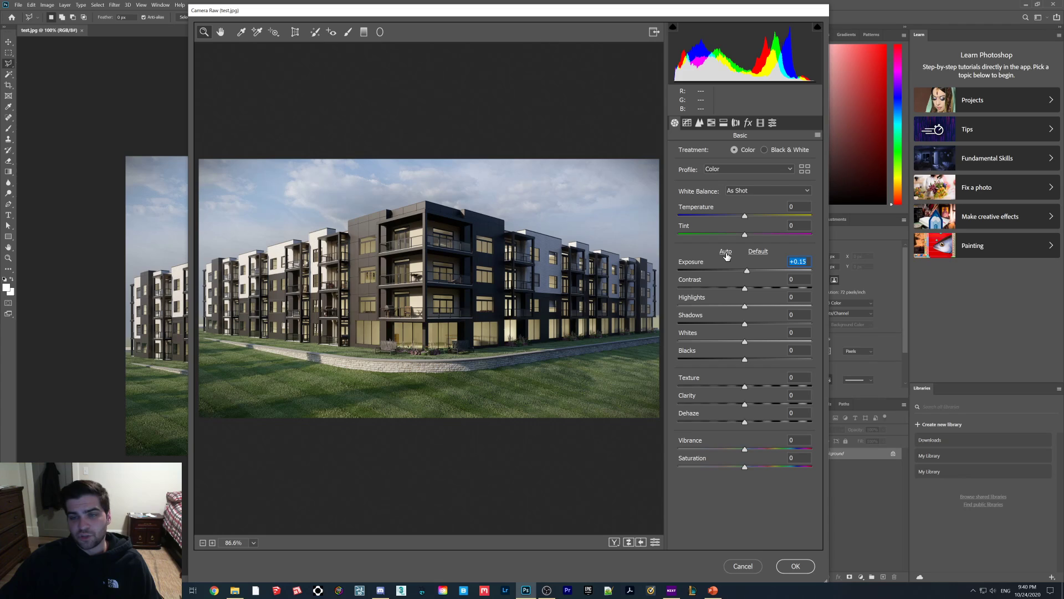
click(725, 252)
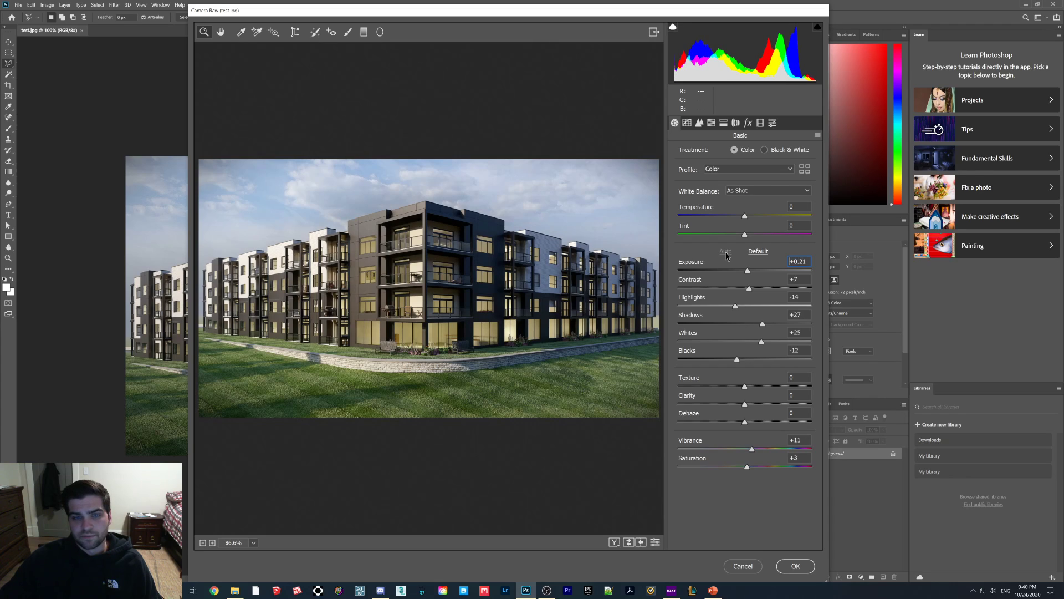
drag(748, 271, 750, 272)
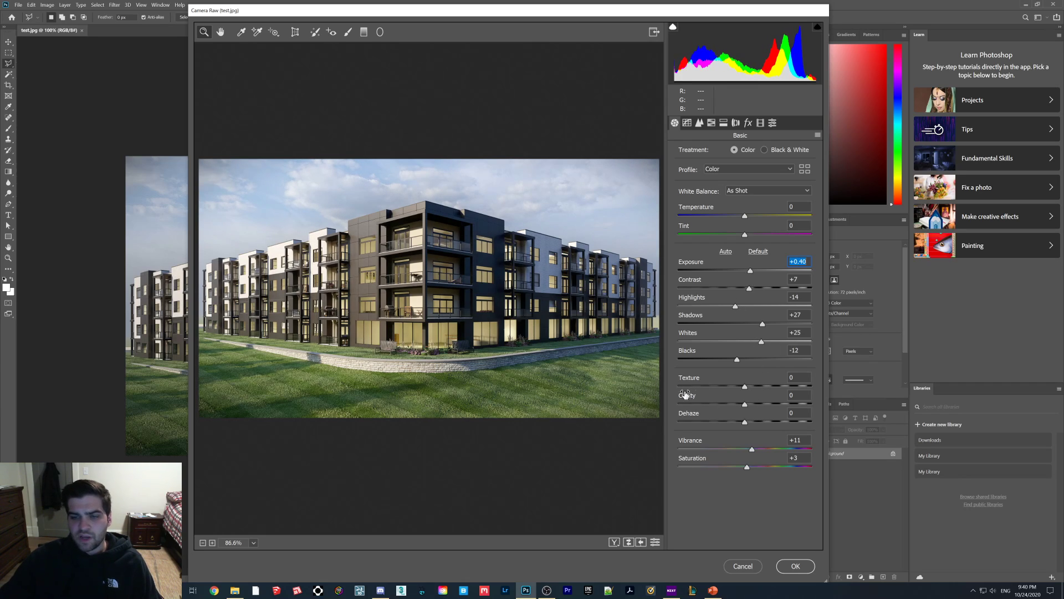
mouse_move(745, 386)
mouse_down()
mouse_move(746, 424)
mouse_move(747, 405)
mouse_up()
click(746, 424)
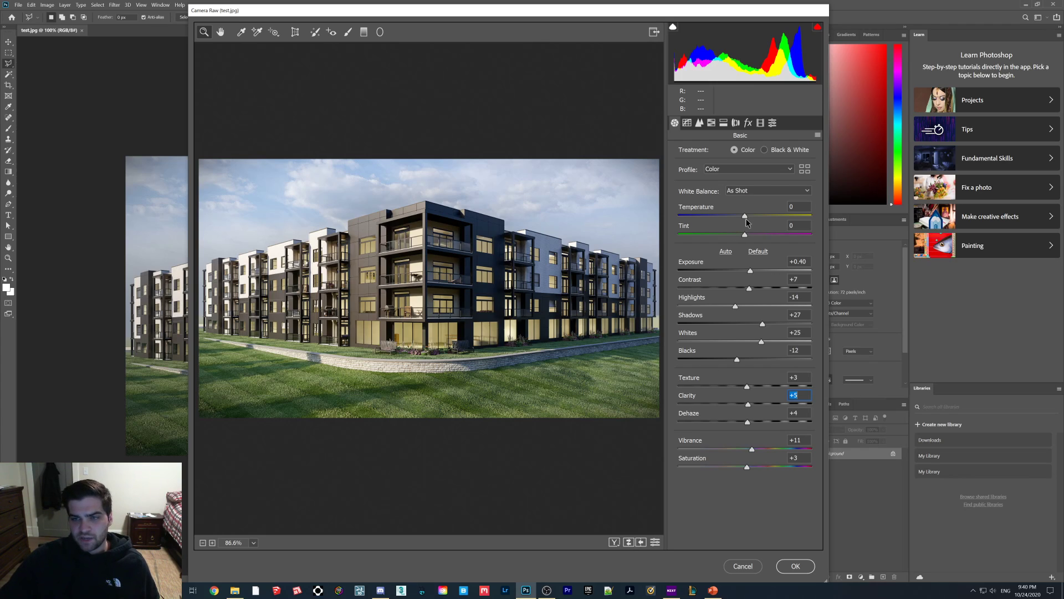
Step: Set Temperature to -3 in the Basic panel and reposition the Camera Raw window
drag(744, 216, 743, 216)
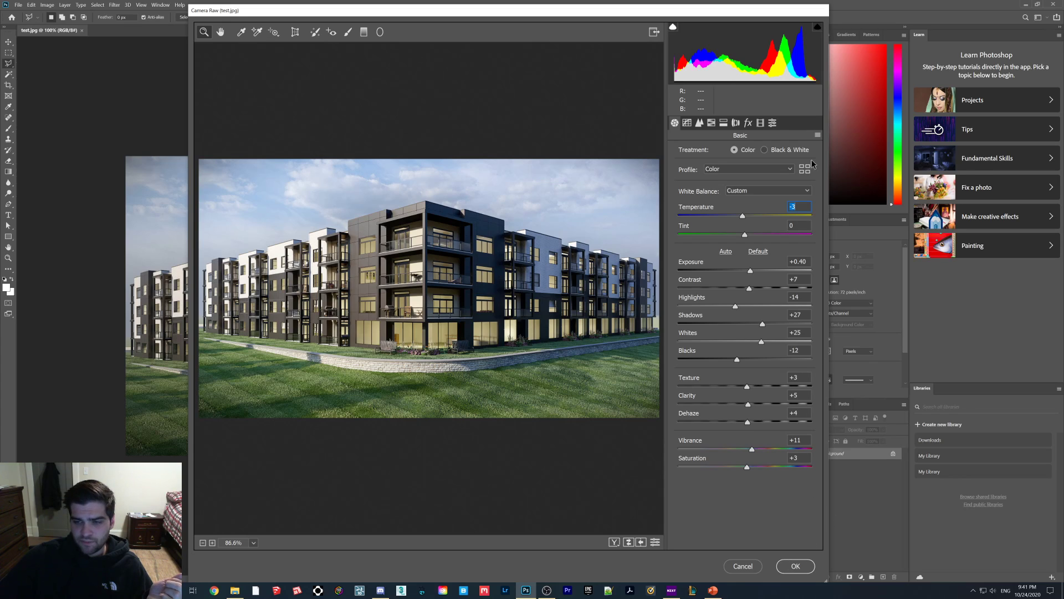
drag(826, 143, 673, 152)
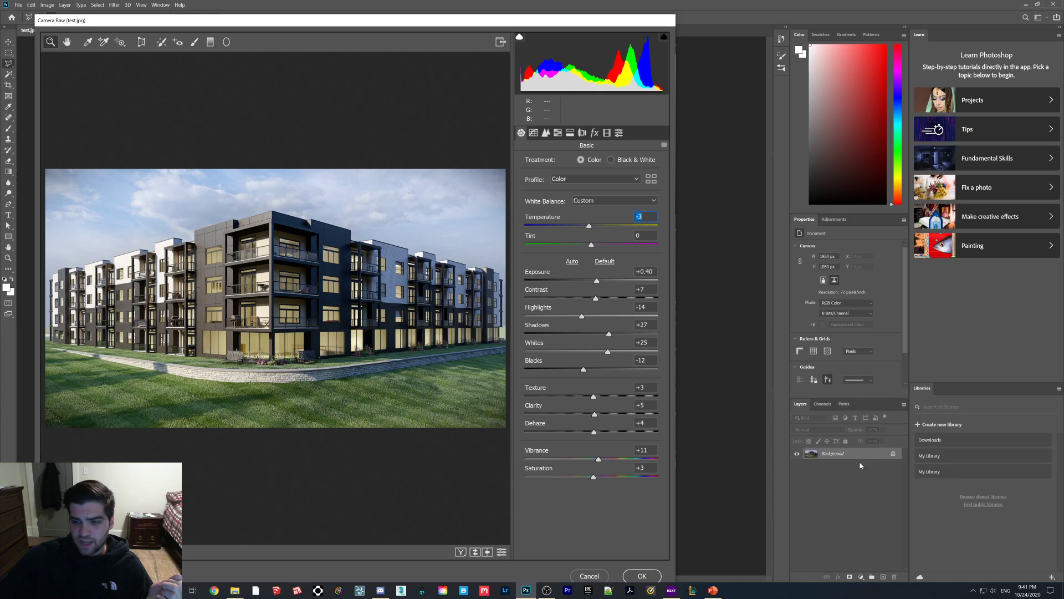
drag(424, 48, 585, 41)
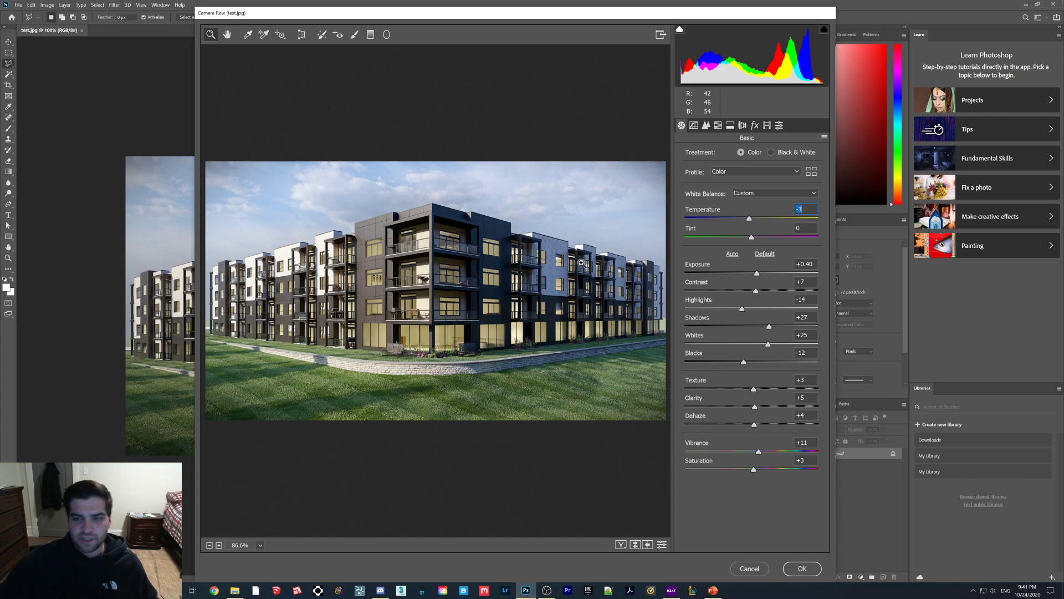
Step: Commit the Camera Raw edits and Quick Export the render as a PNG named 'final'
click(802, 570)
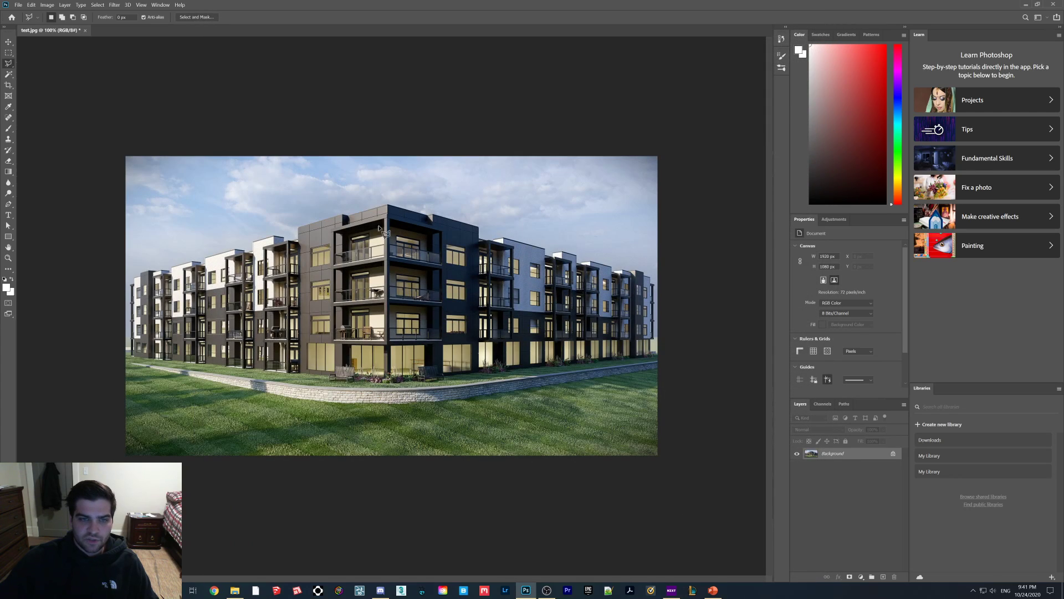
click(18, 5)
mouse_move(57, 121)
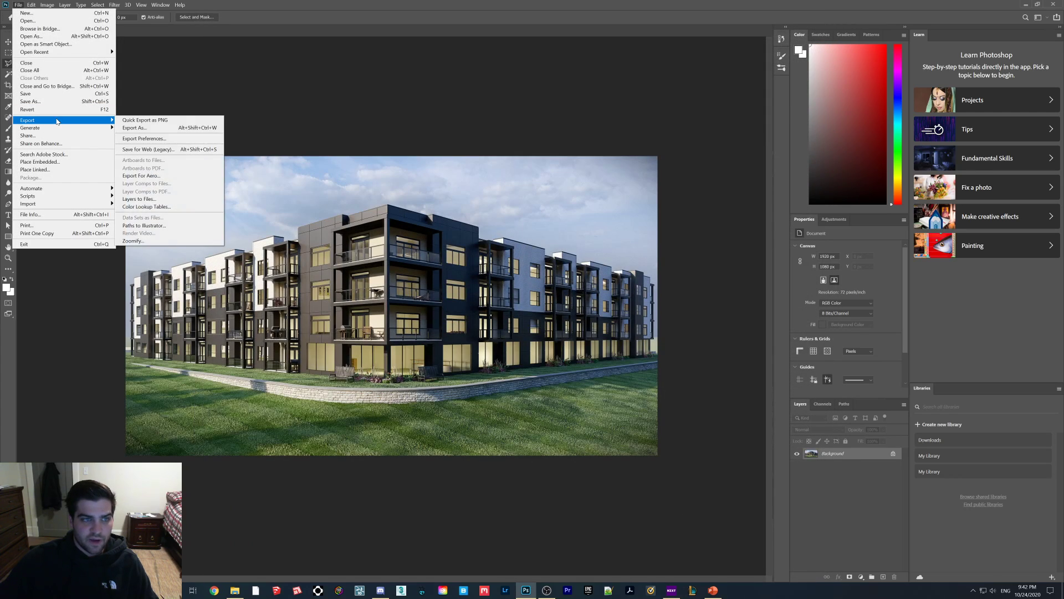
click(144, 120)
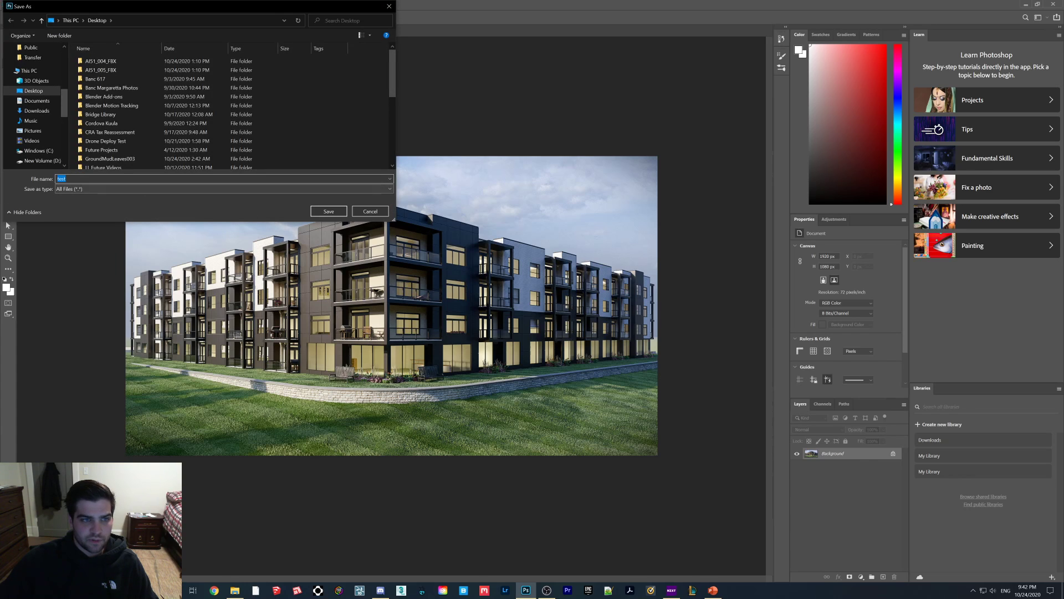
scroll(127, 148, down, 10)
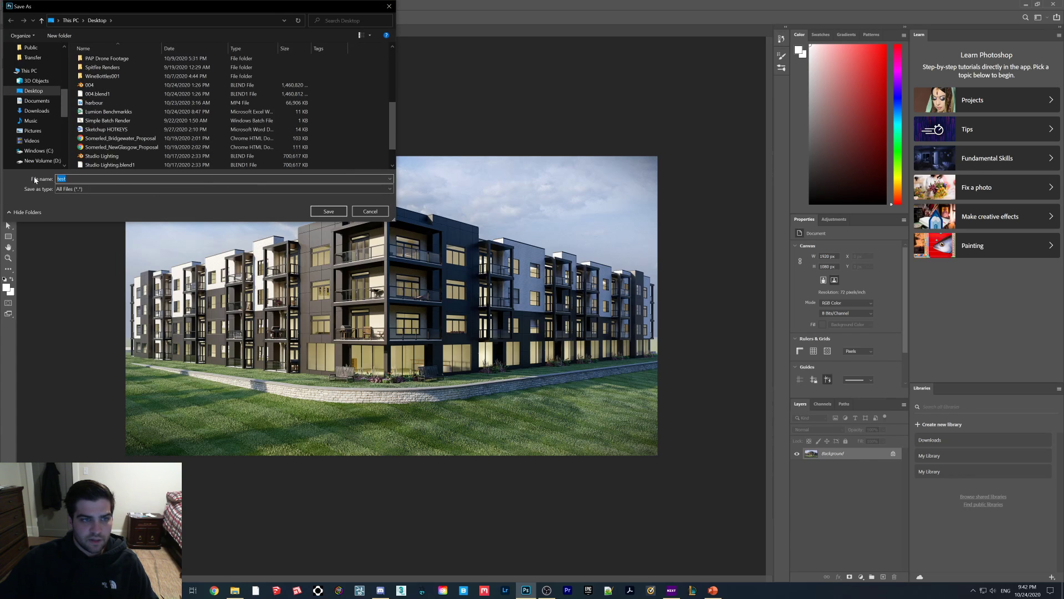
text(final)
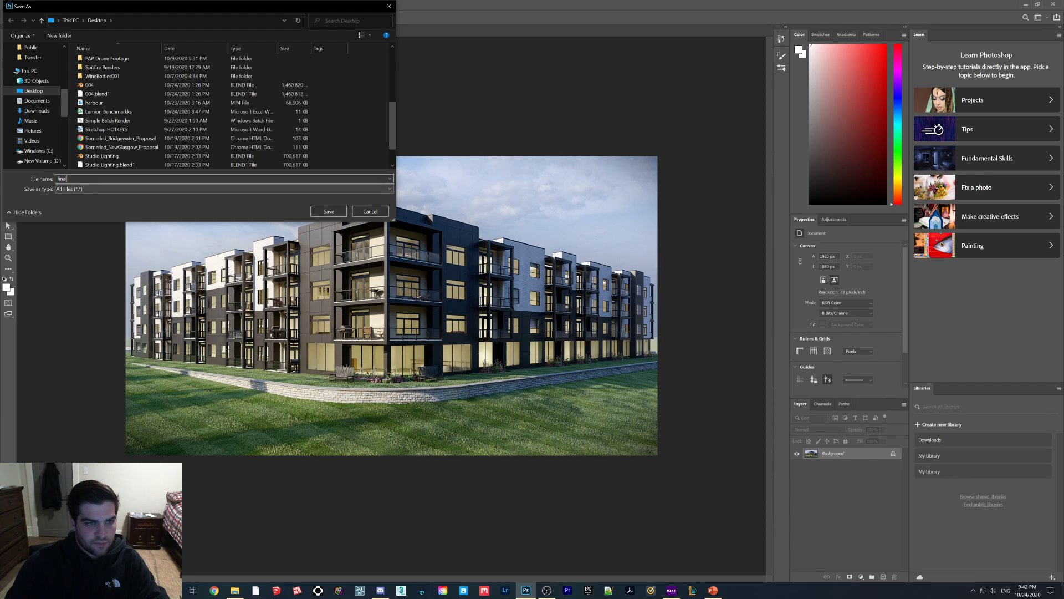
key(Return)
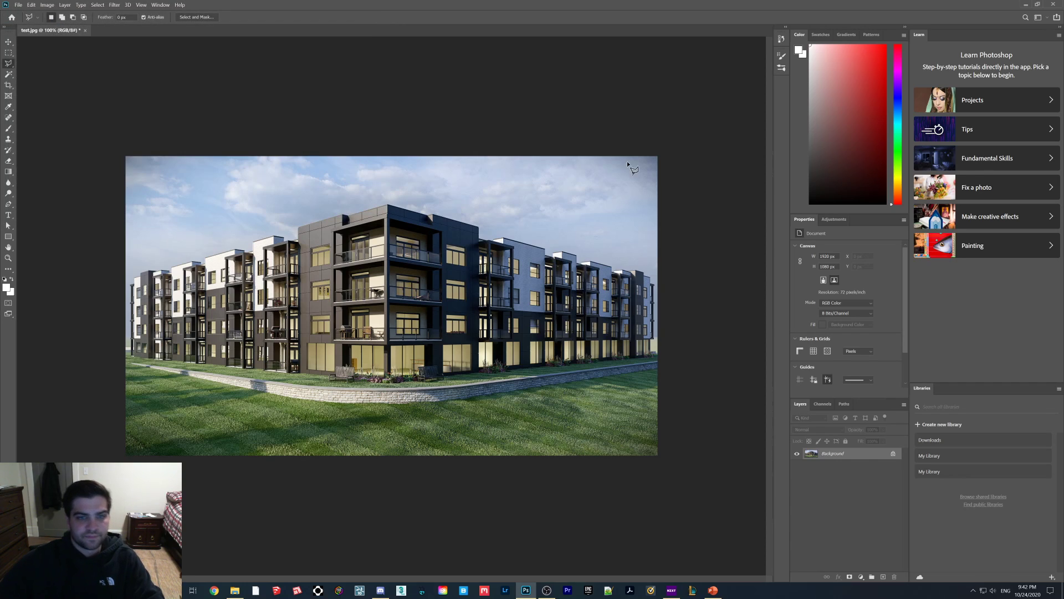
Step: Open test.jpg and finaltest.png in Photos and snap them to the left and right halves
click(1026, 4)
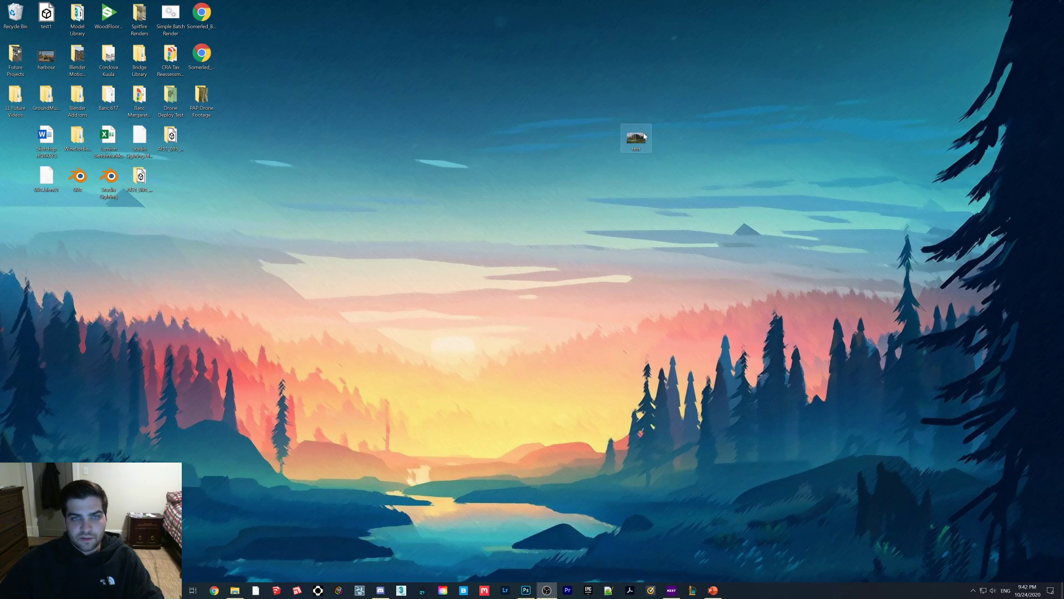
drag(636, 140, 670, 307)
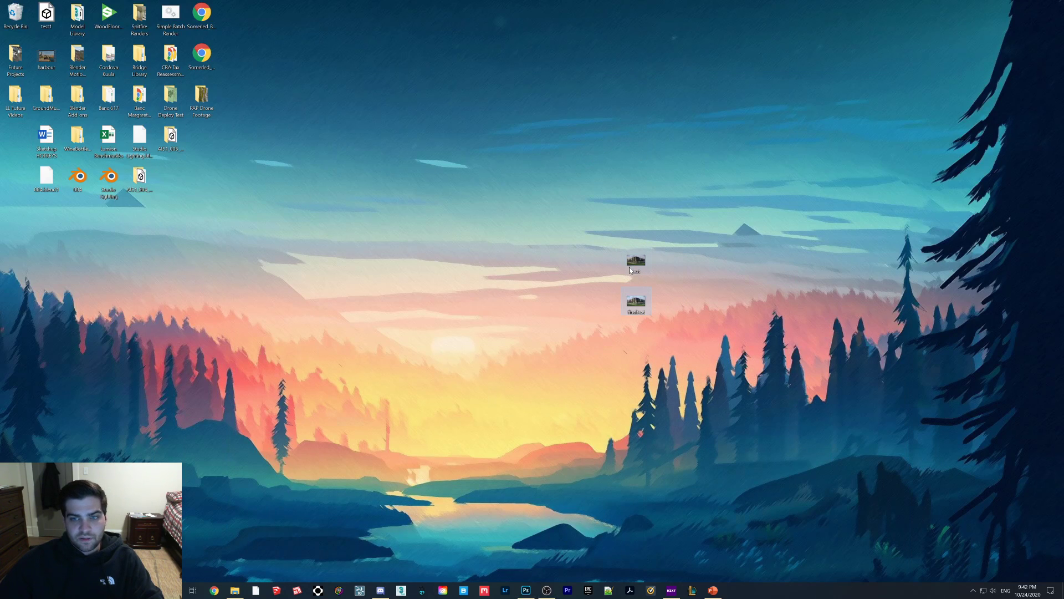
double_click(634, 267)
drag(138, 177, 1, 177)
double_click(630, 314)
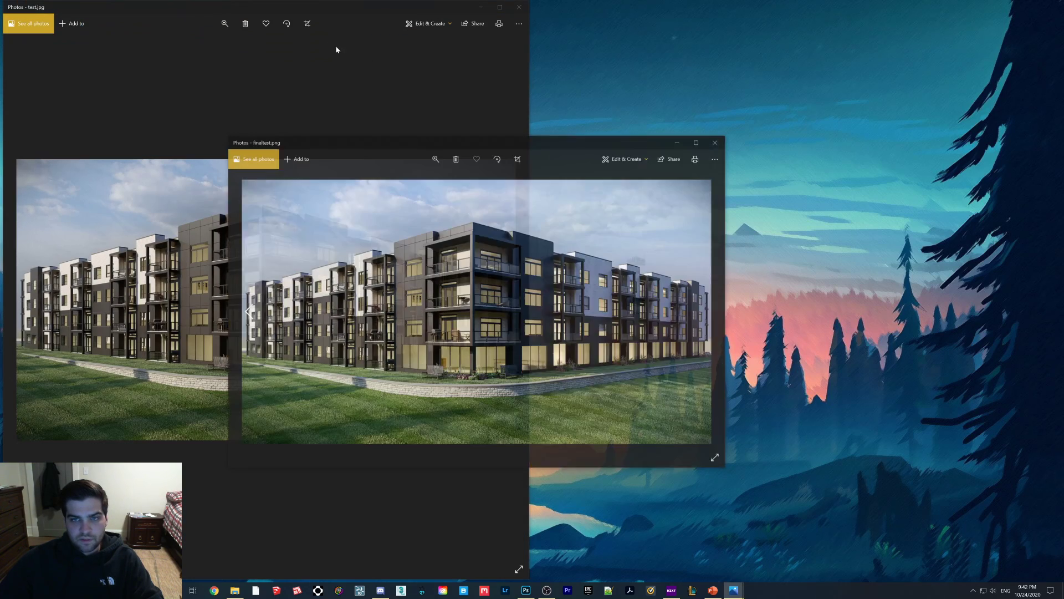
drag(499, 140, 1061, 159)
click(198, 147)
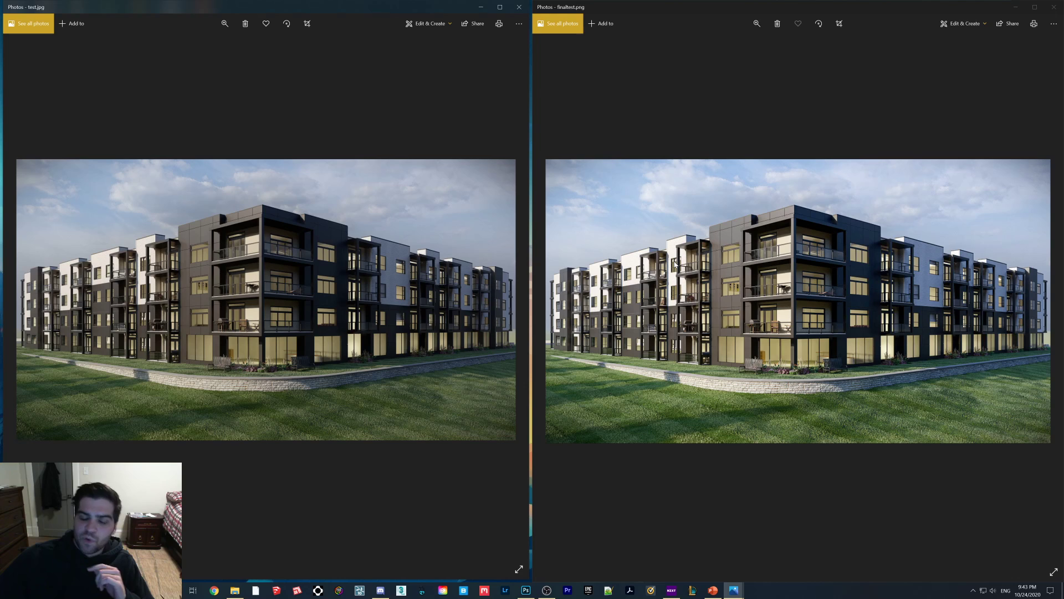
Step: Reopen the Camera Raw Filter on test.jpg and set Highlights to -18
key(alt+Tab)
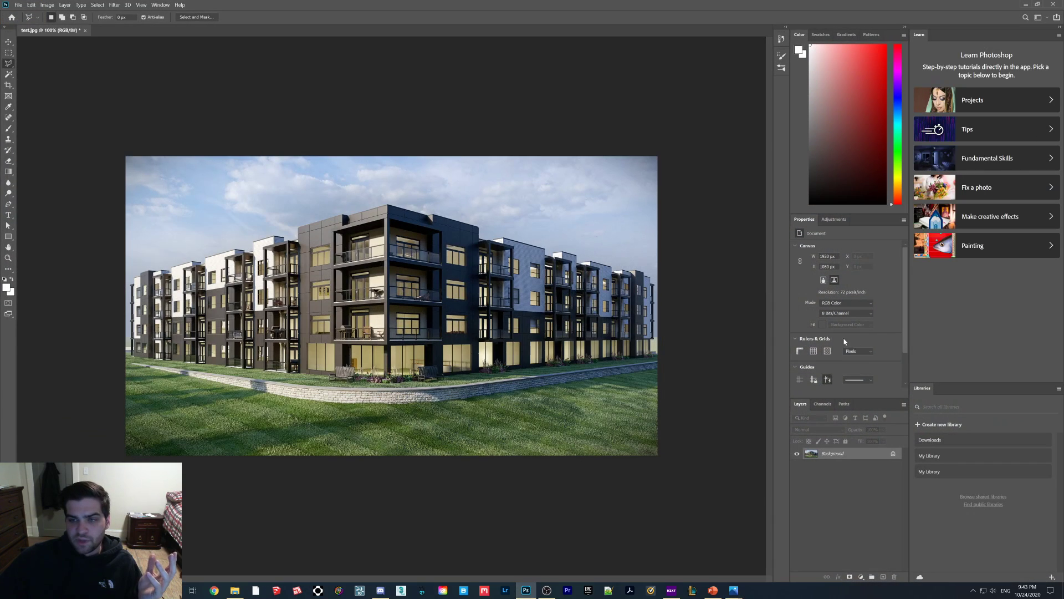
click(115, 5)
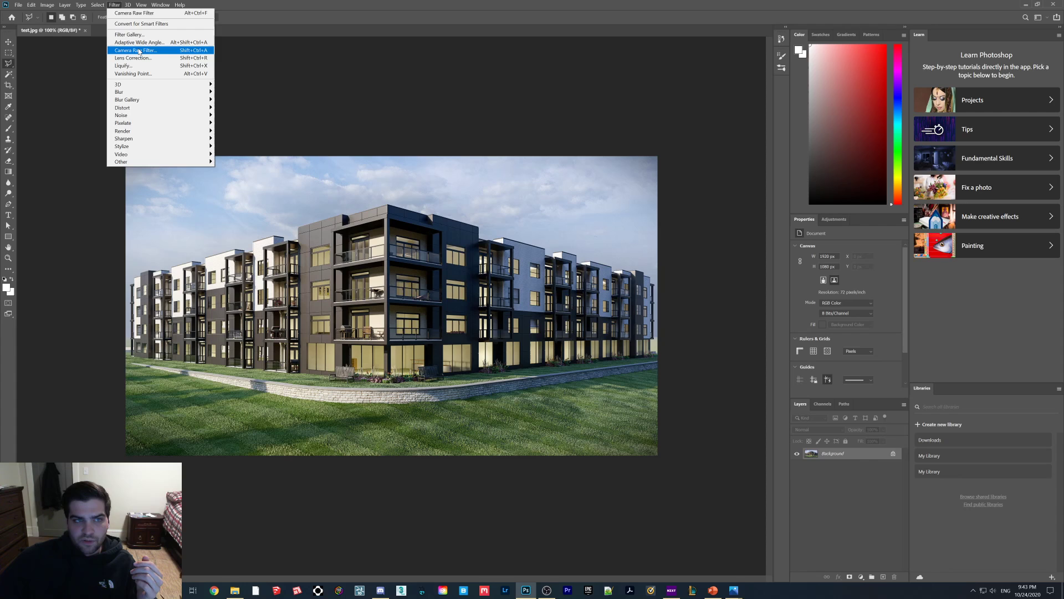
click(133, 53)
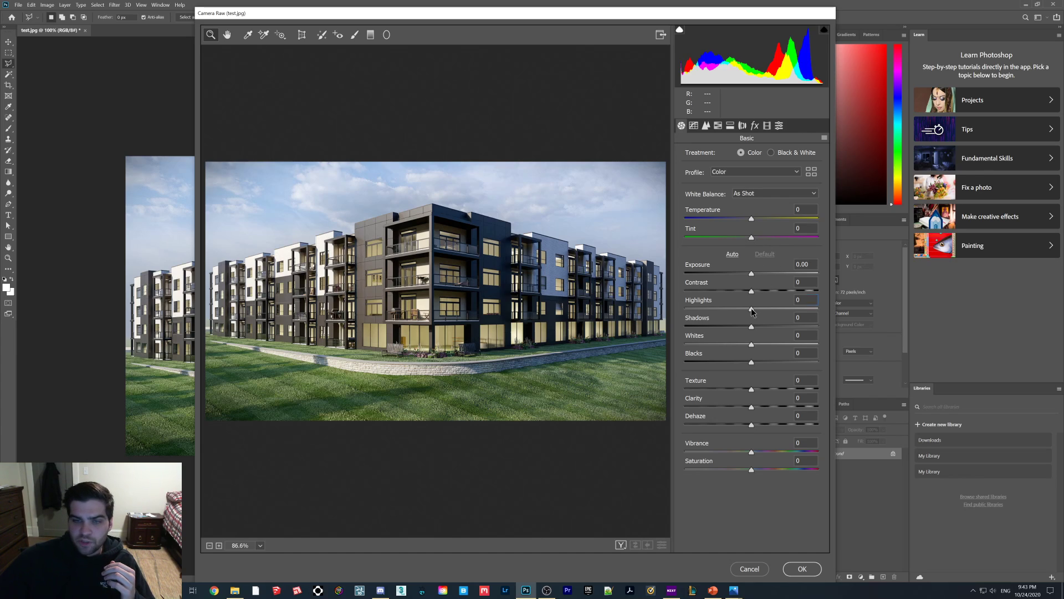
drag(752, 309, 722, 310)
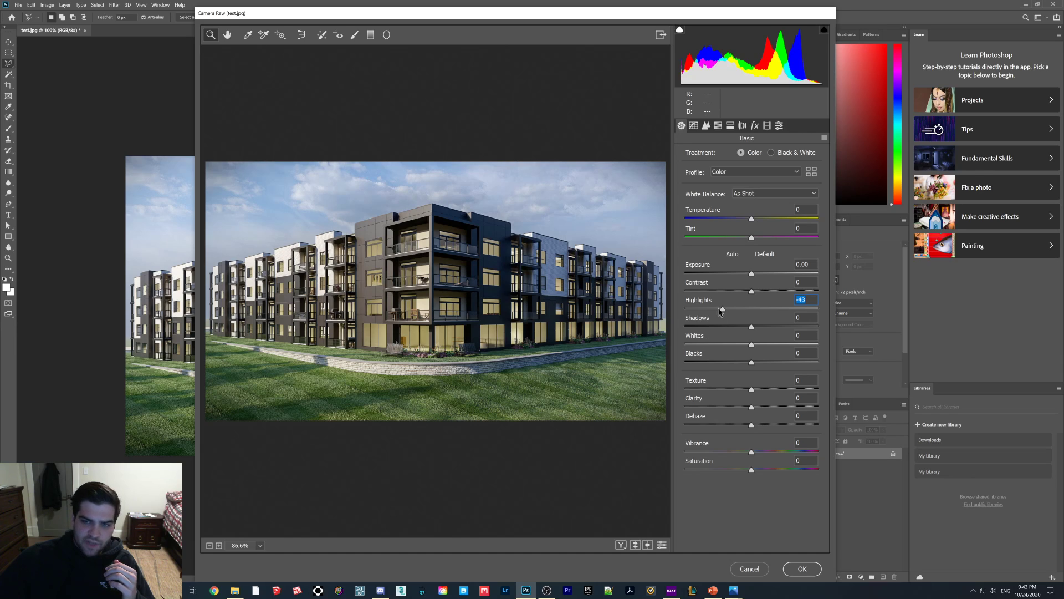
mouse_move(722, 308)
mouse_down()
mouse_move(705, 309)
mouse_move(739, 309)
mouse_up()
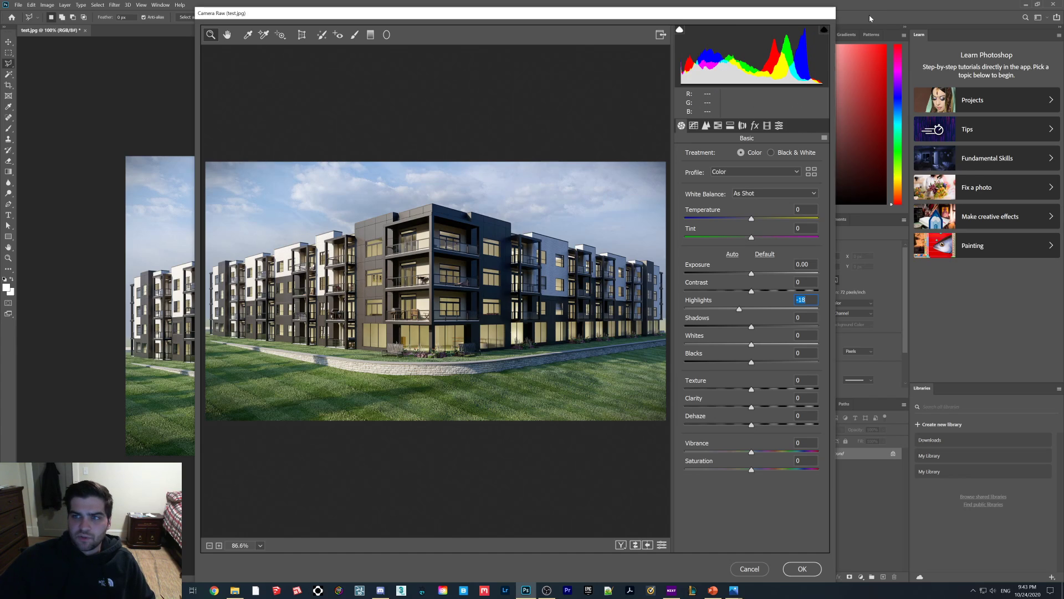
Step: Commit the Highlights -18 edit and close test.jpg, answering the save prompt
click(802, 568)
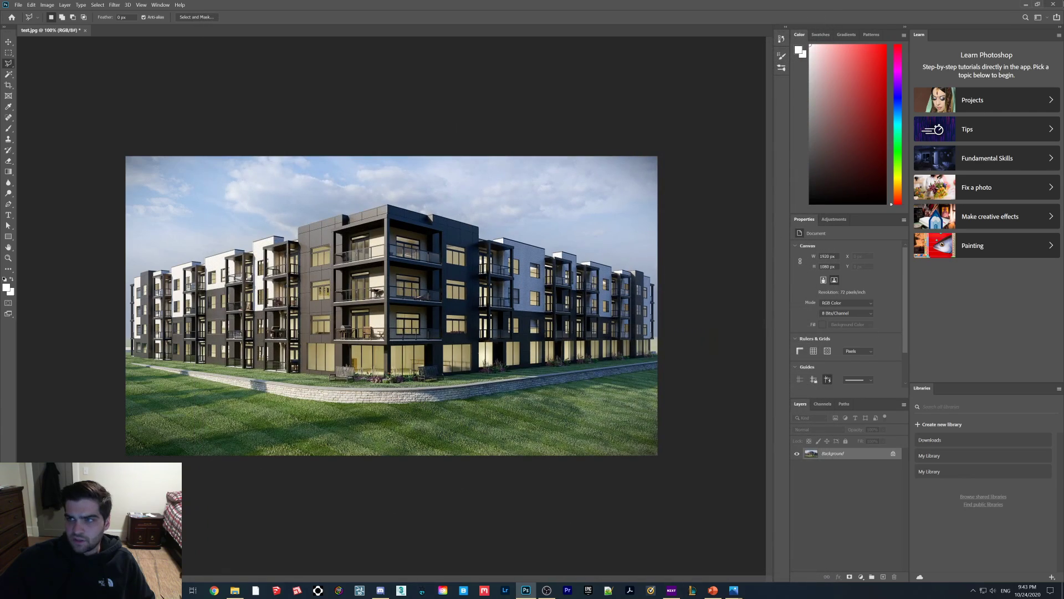
click(1059, 5)
click(560, 222)
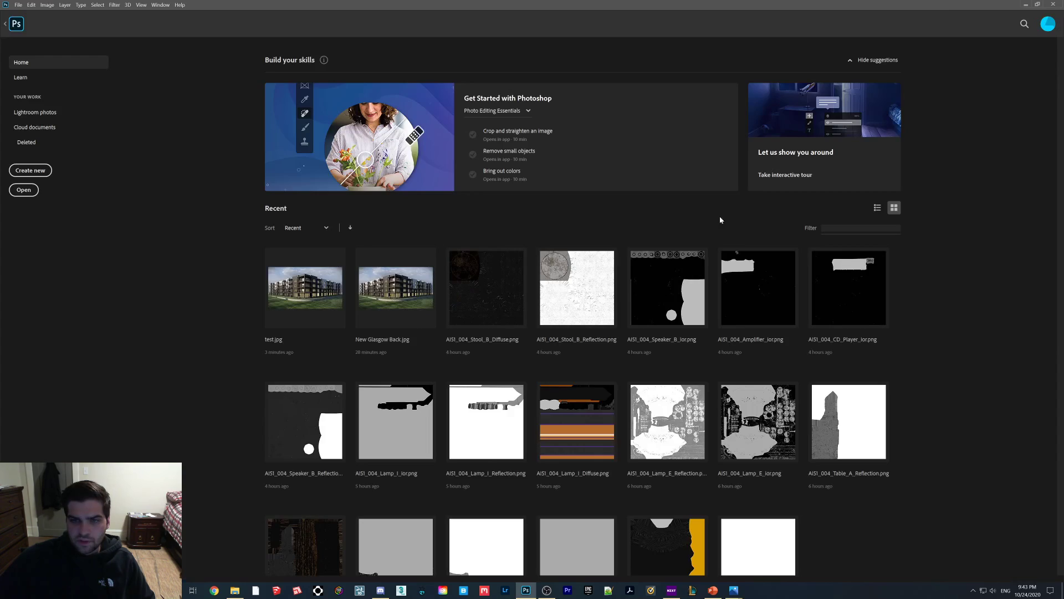